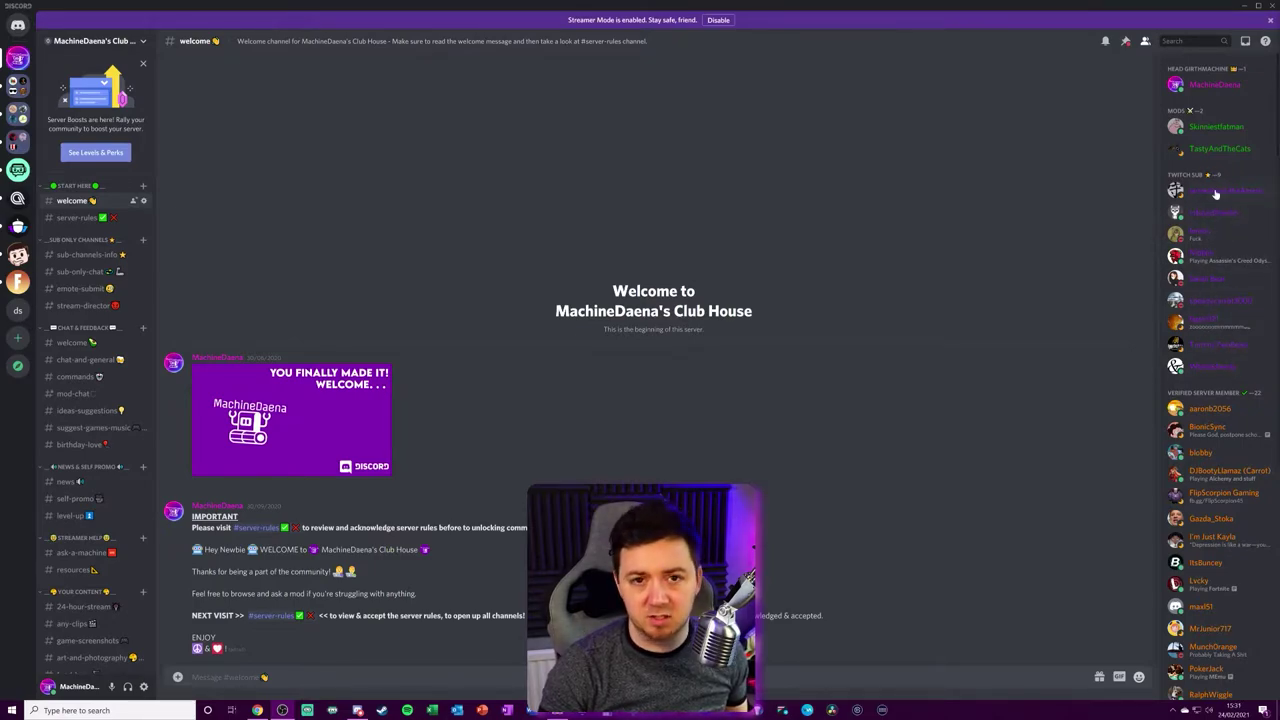
- Look through the server's member list and its role groupings, from the head role down to the bots
scroll(1190, 280, down, 3)
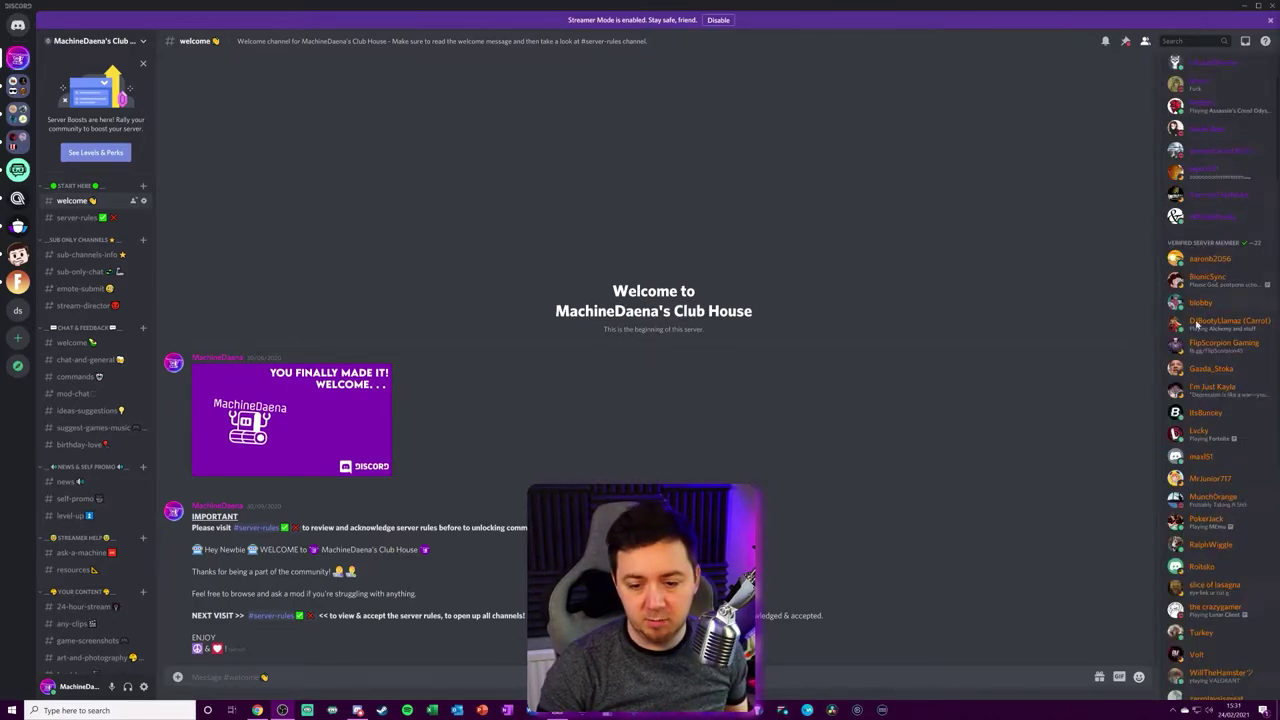
scroll(1214, 350, down, 1)
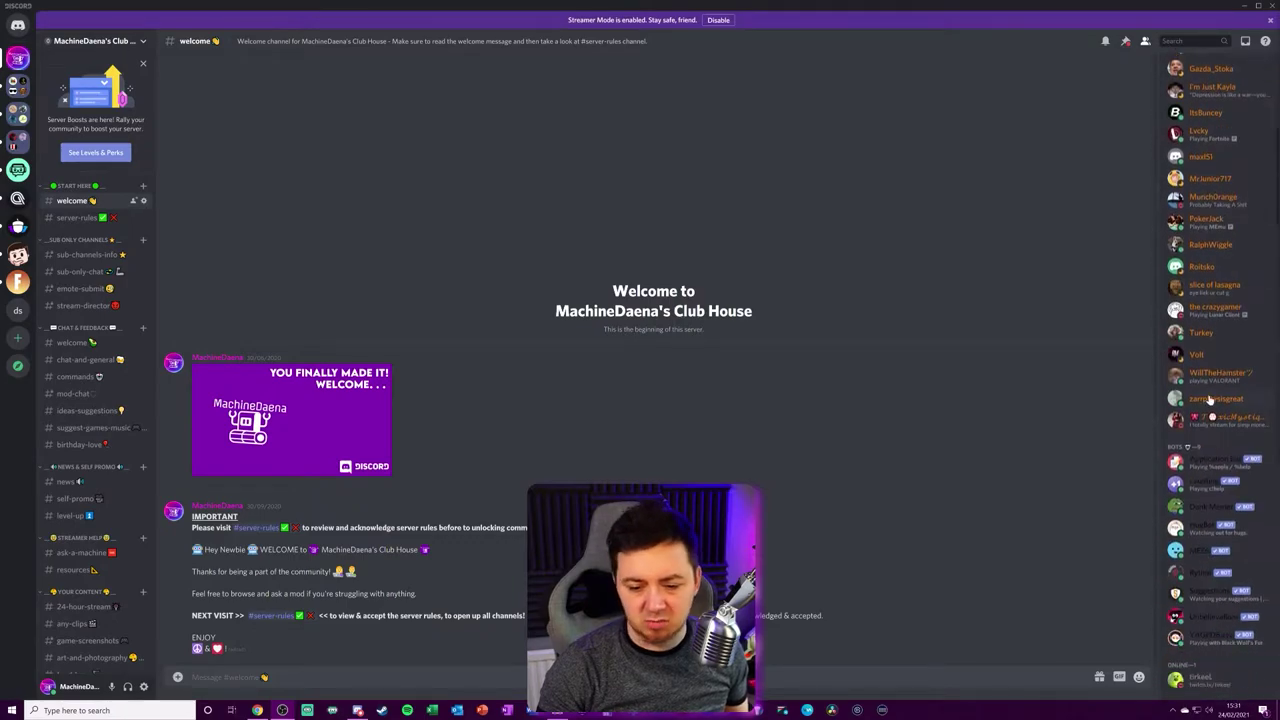
scroll(1216, 388, up, 4)
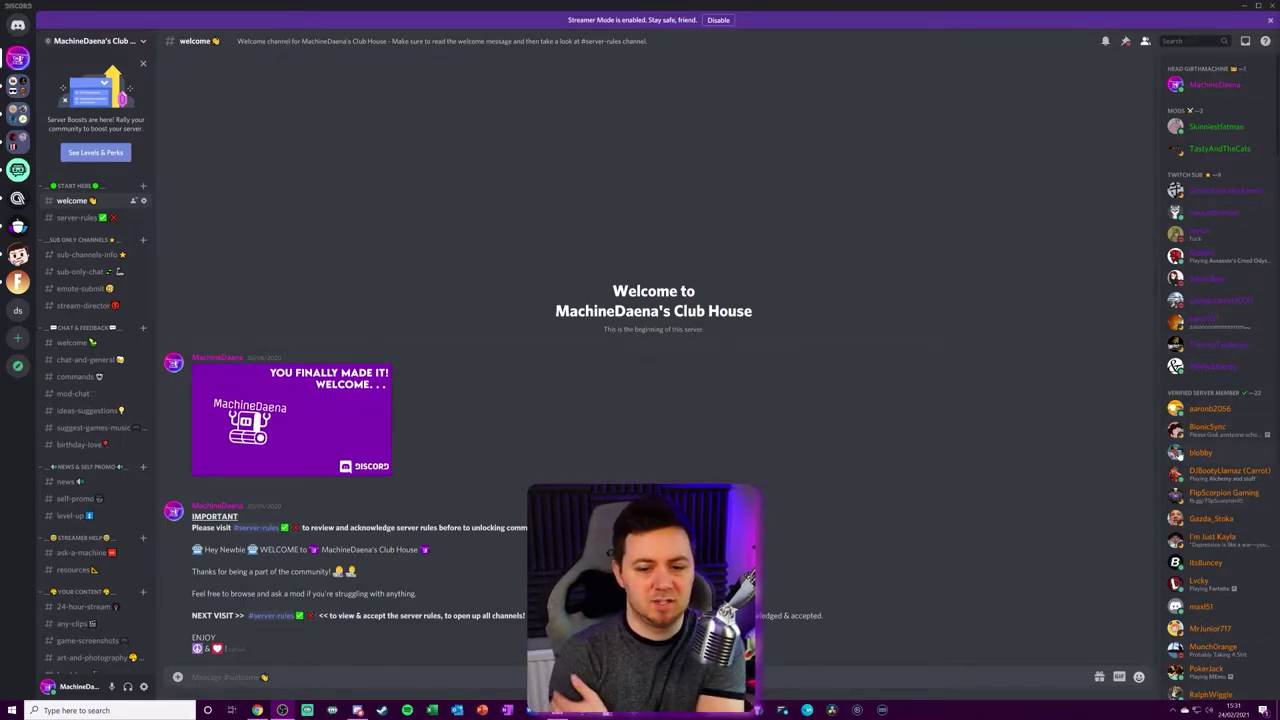
click(91, 553)
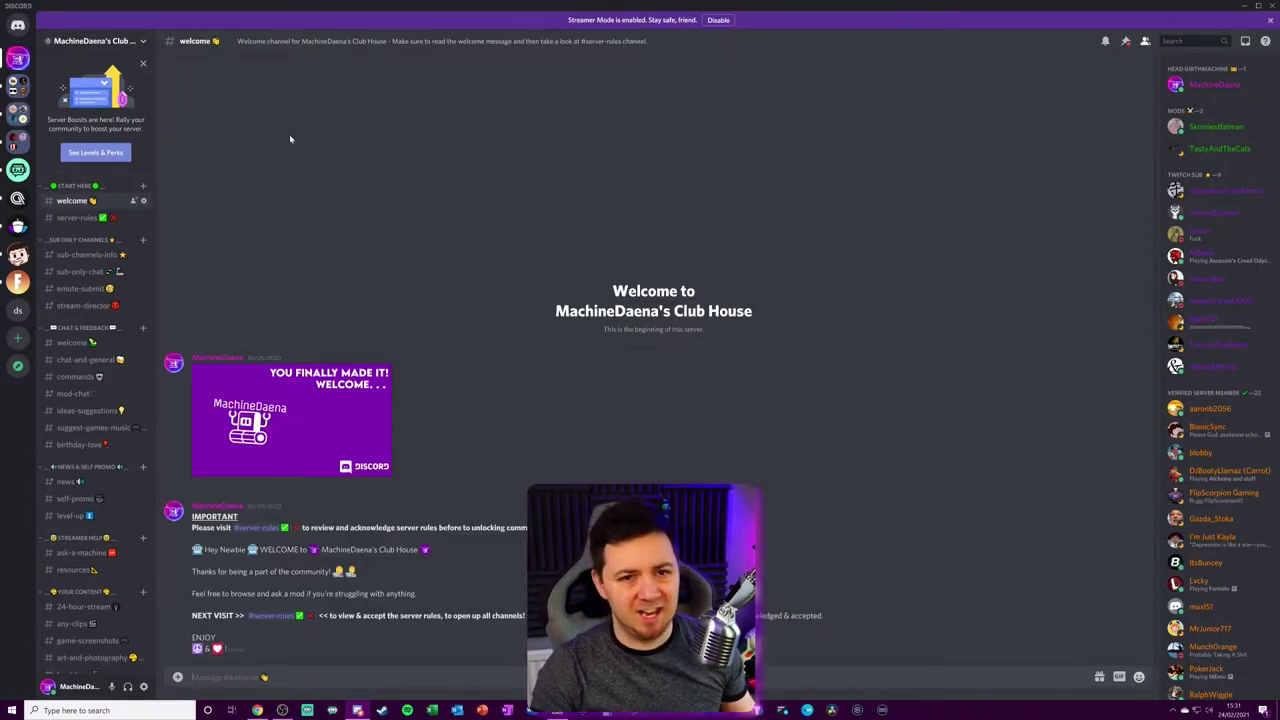
- Open the role management page in the settings of MachineDaena's Club House server
click(96, 41)
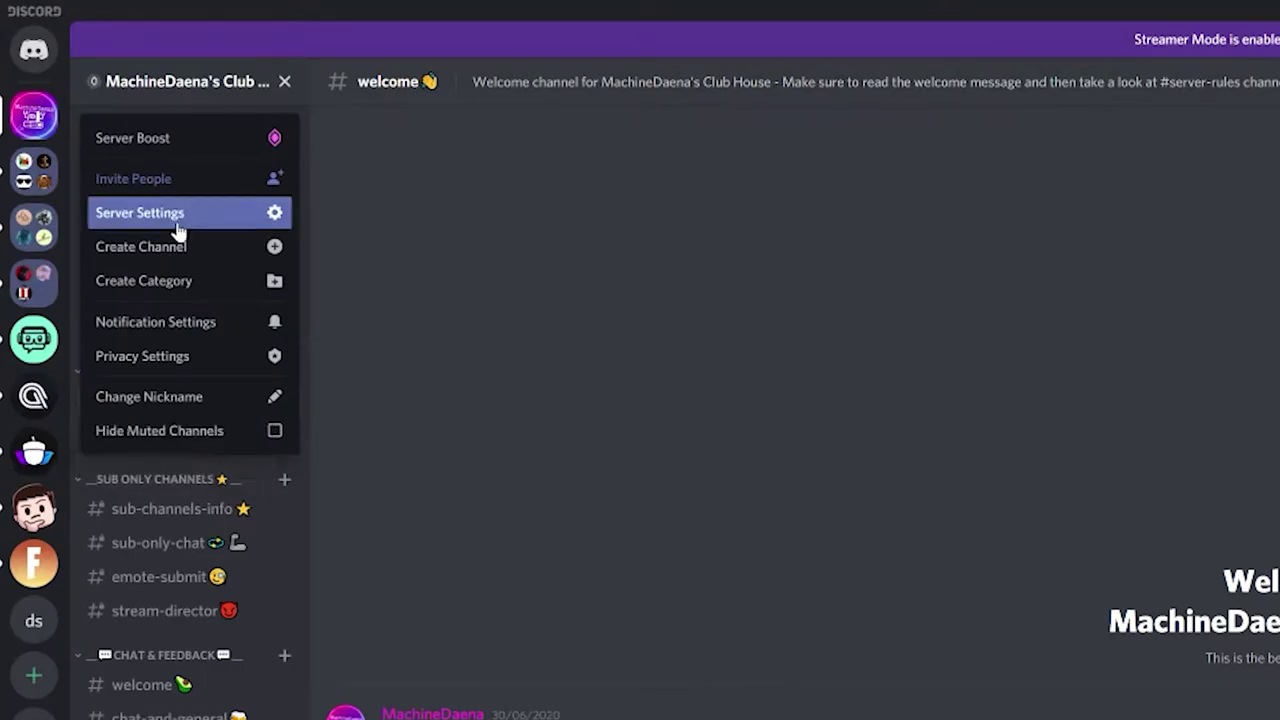
click(178, 230)
click(406, 77)
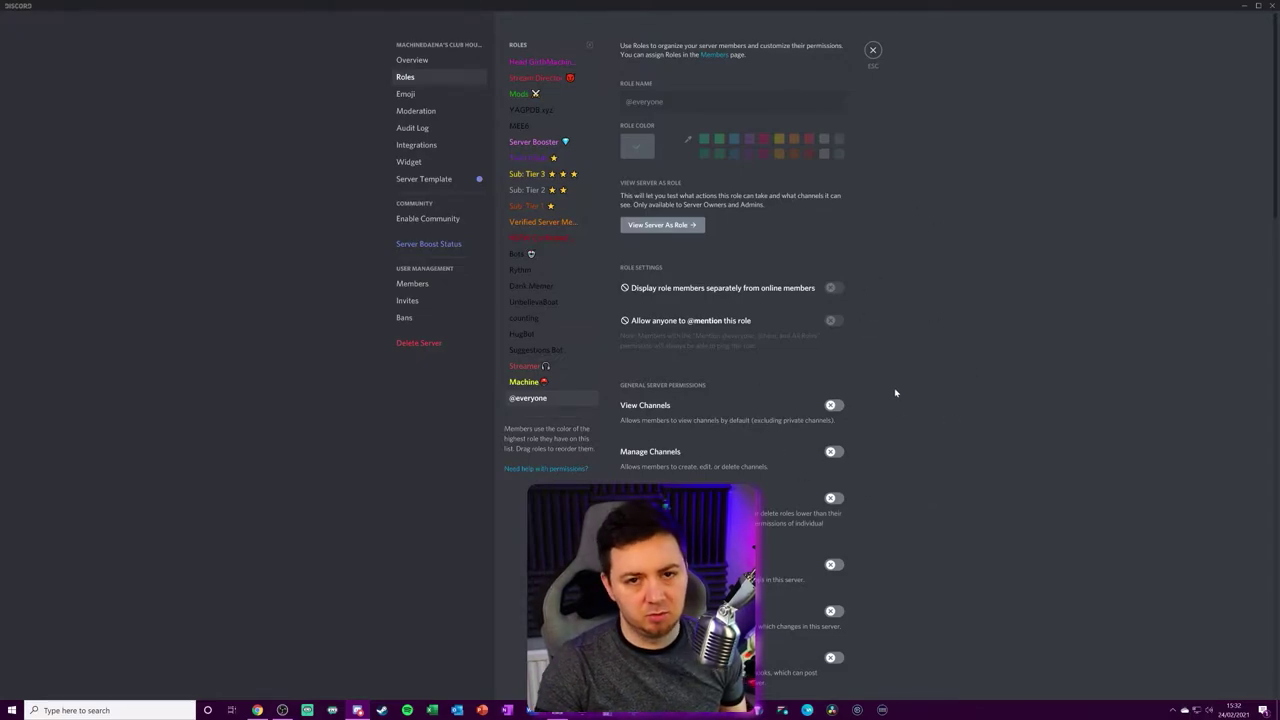
mouse_move(540, 237)
mouse_down()
mouse_move(548, 216)
mouse_move(558, 242)
mouse_up()
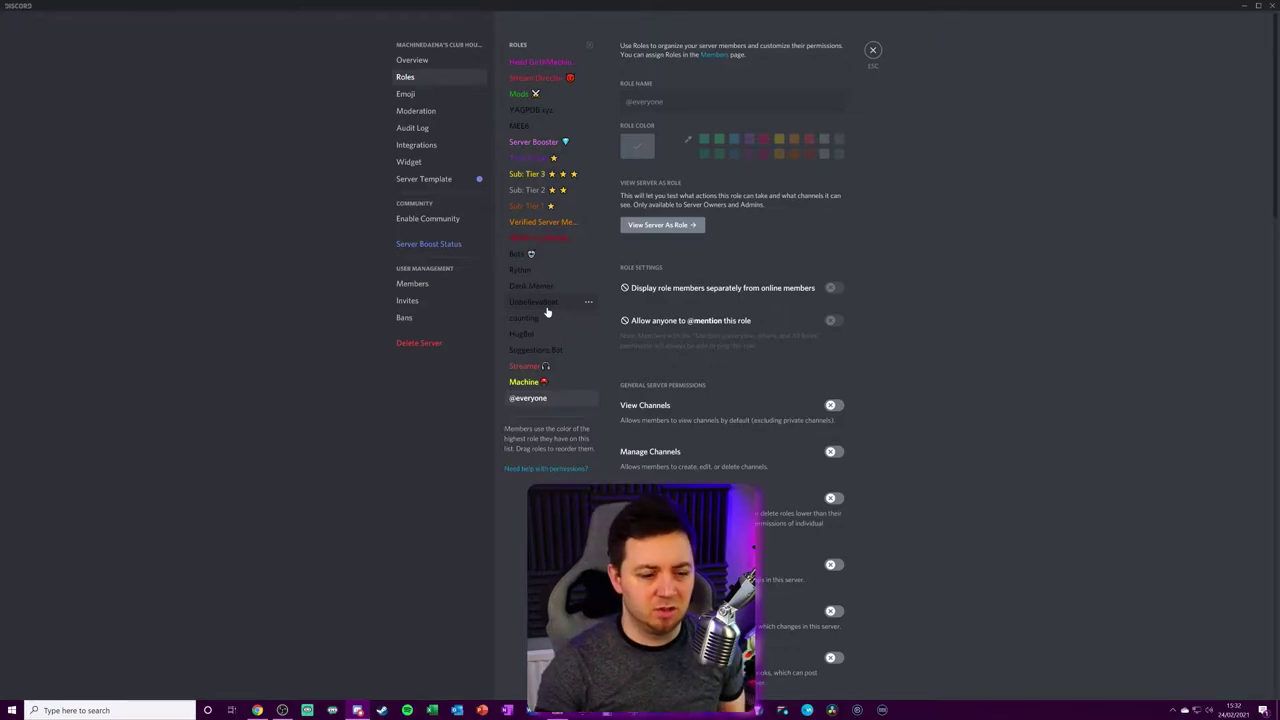
- Create a new server role named GEESE and give it a custom bright red colour
click(590, 46)
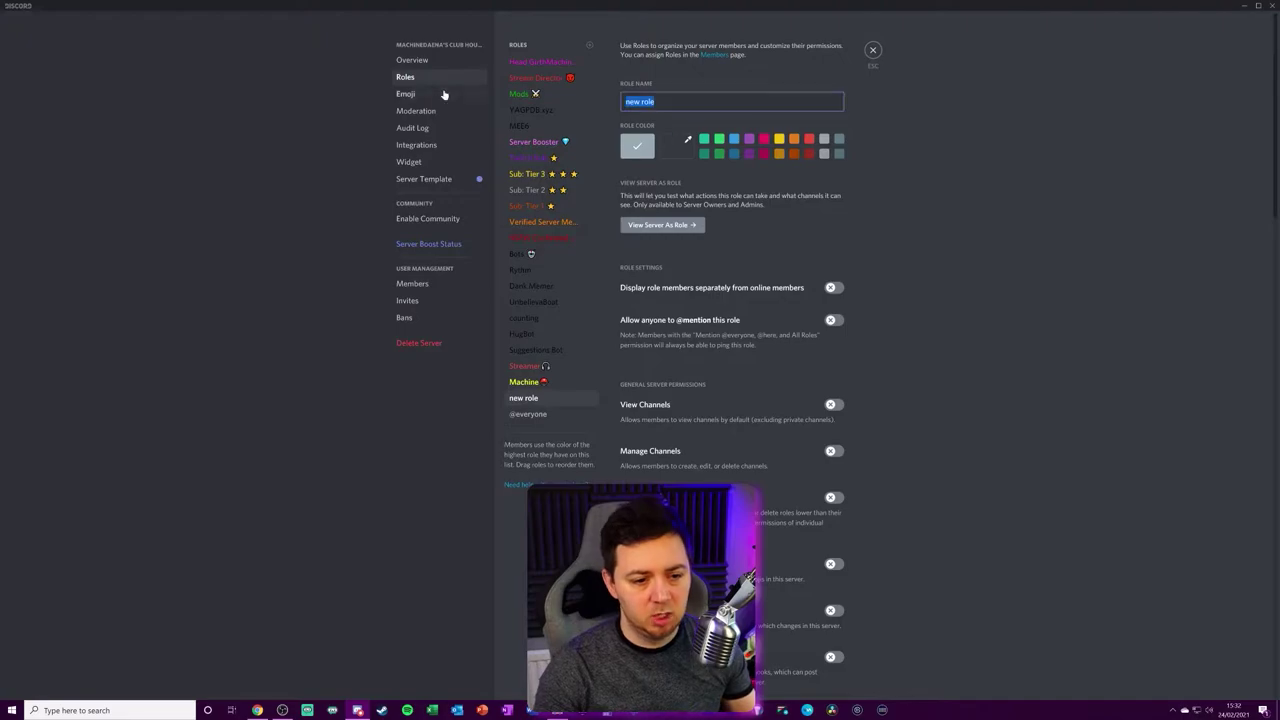
text(GEESE)
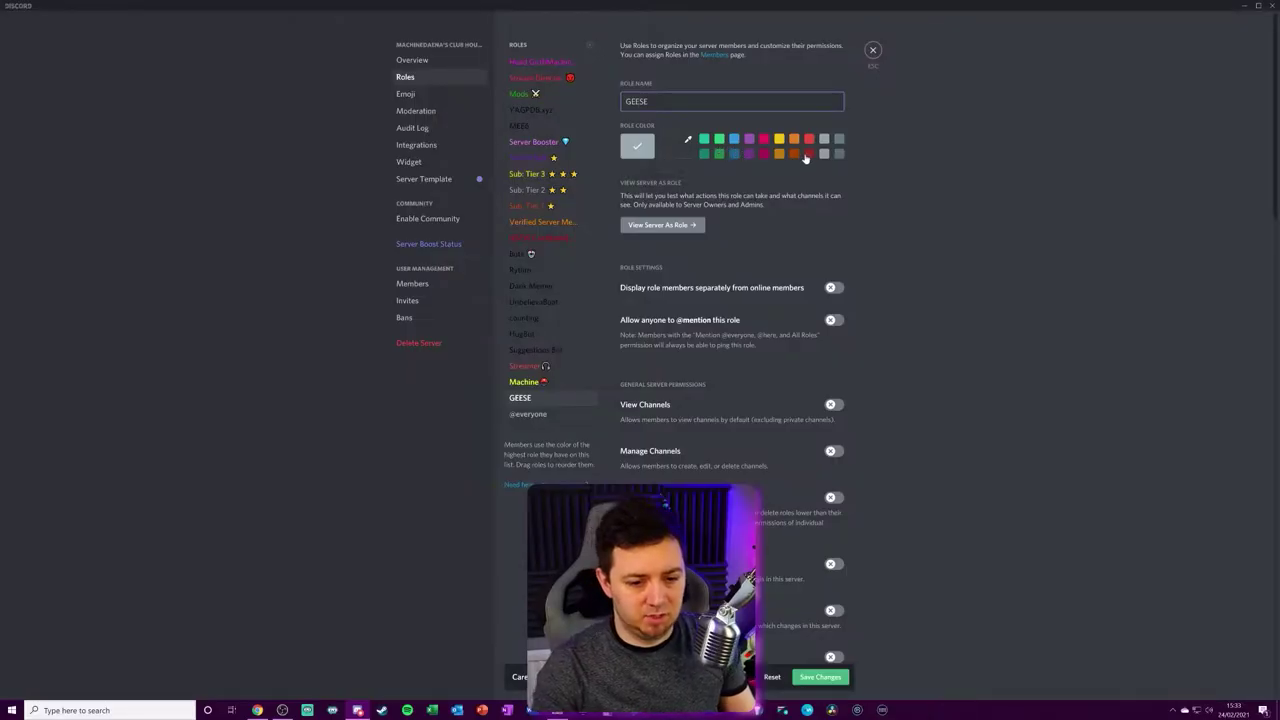
click(676, 146)
click(772, 172)
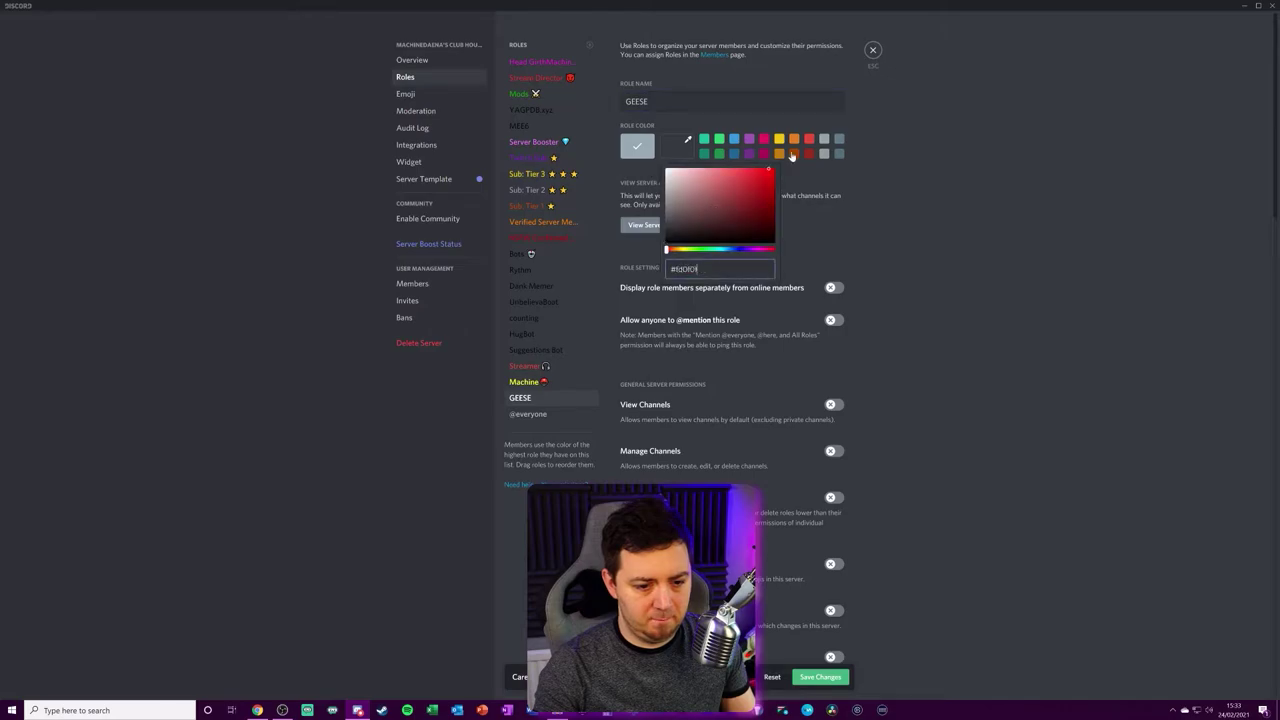
click(988, 303)
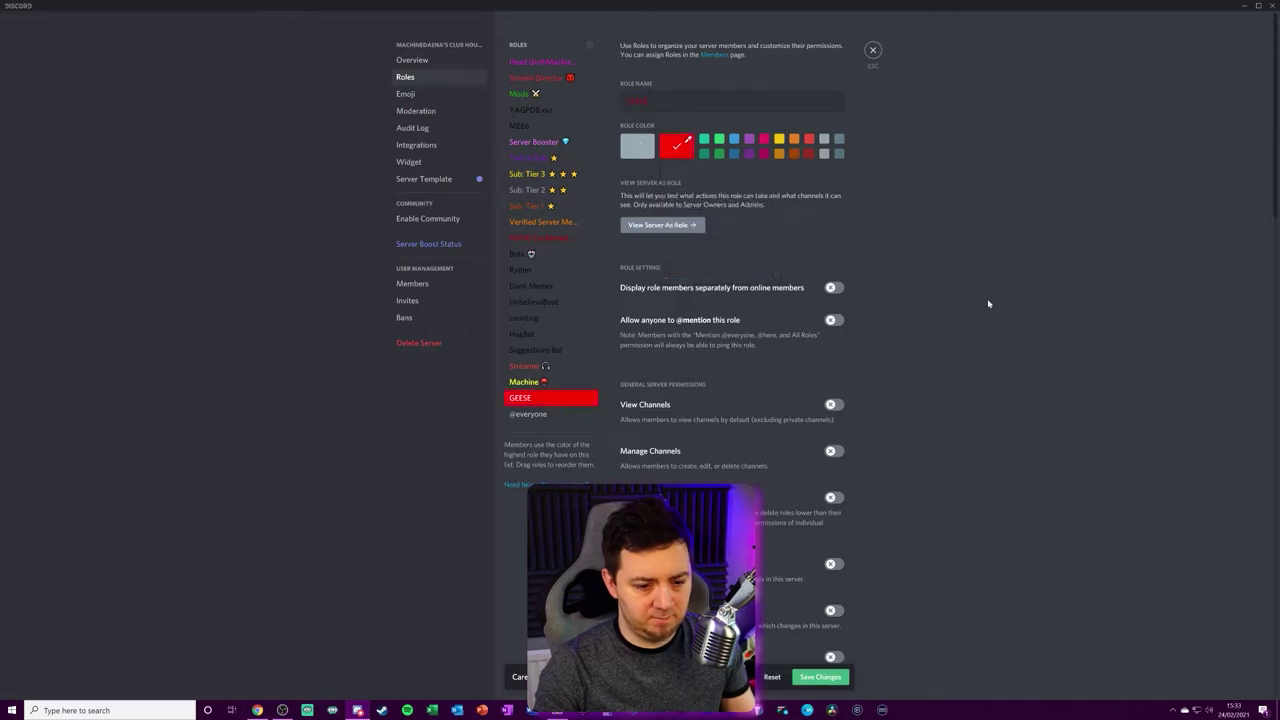
- Switch to Chrome, open the Emojipedia search page in the second tab and search for goose
click(257, 710)
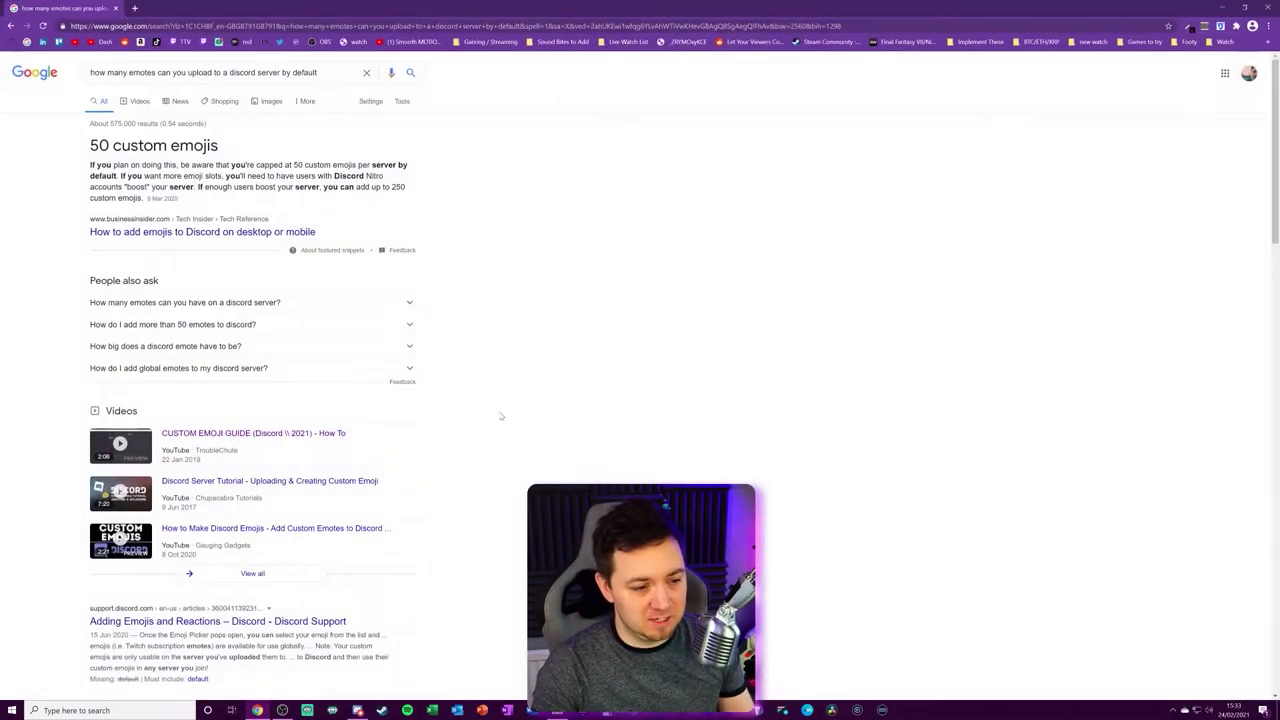
click(134, 8)
text(emojipedia.org/search/?q=robot)
key(Return)
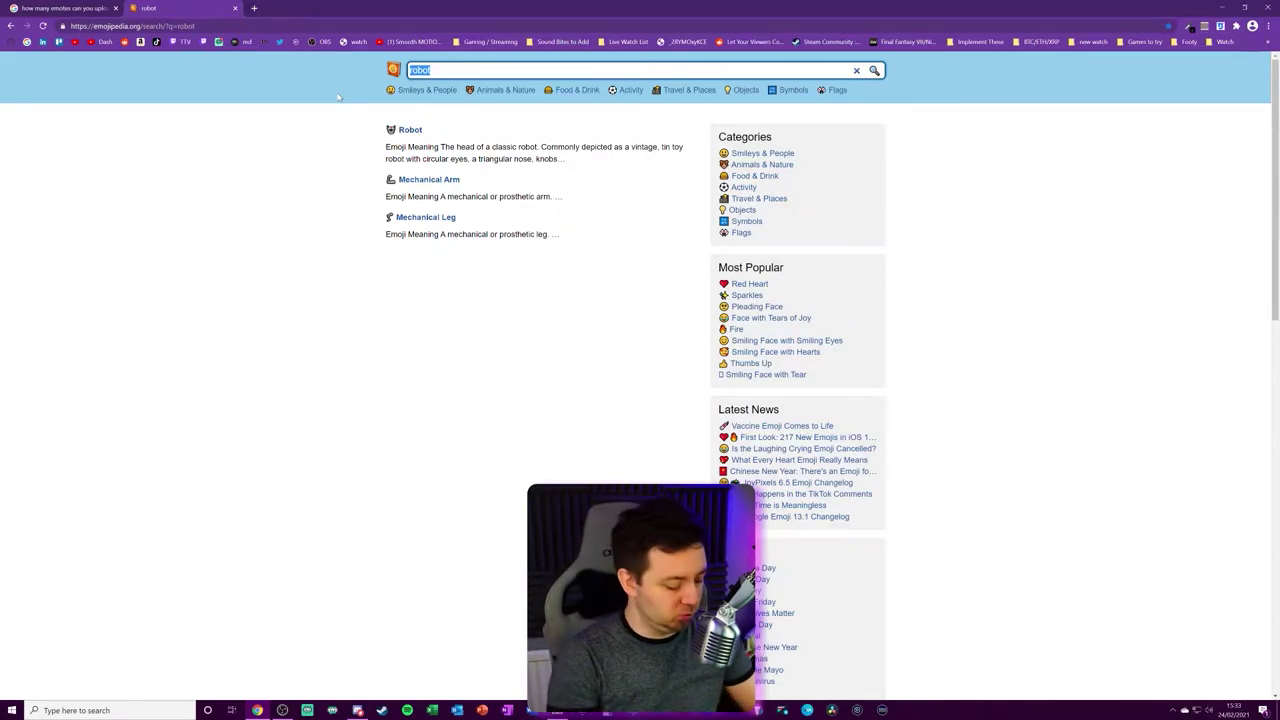
text(goose)
key(Return)
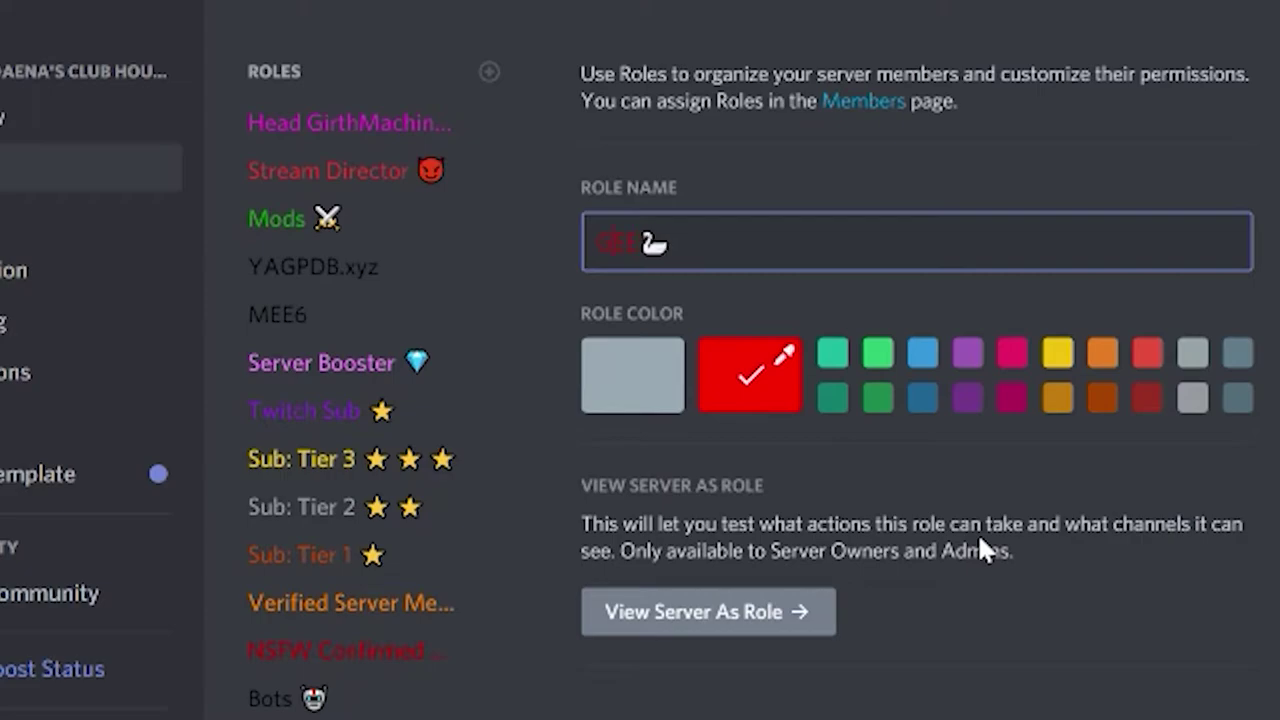
- Rename the new role GOOSE followed by the swan emoji and move it directly above Server Booster in the role order
text(OO)
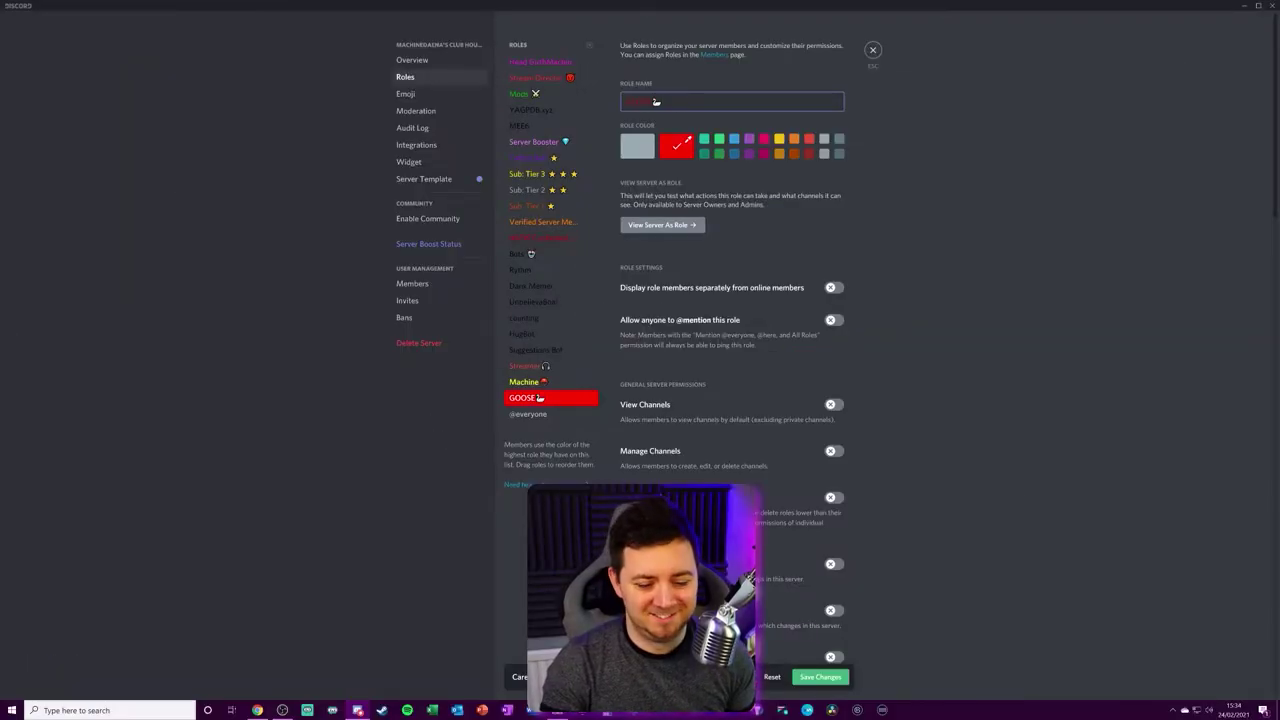
click(1075, 464)
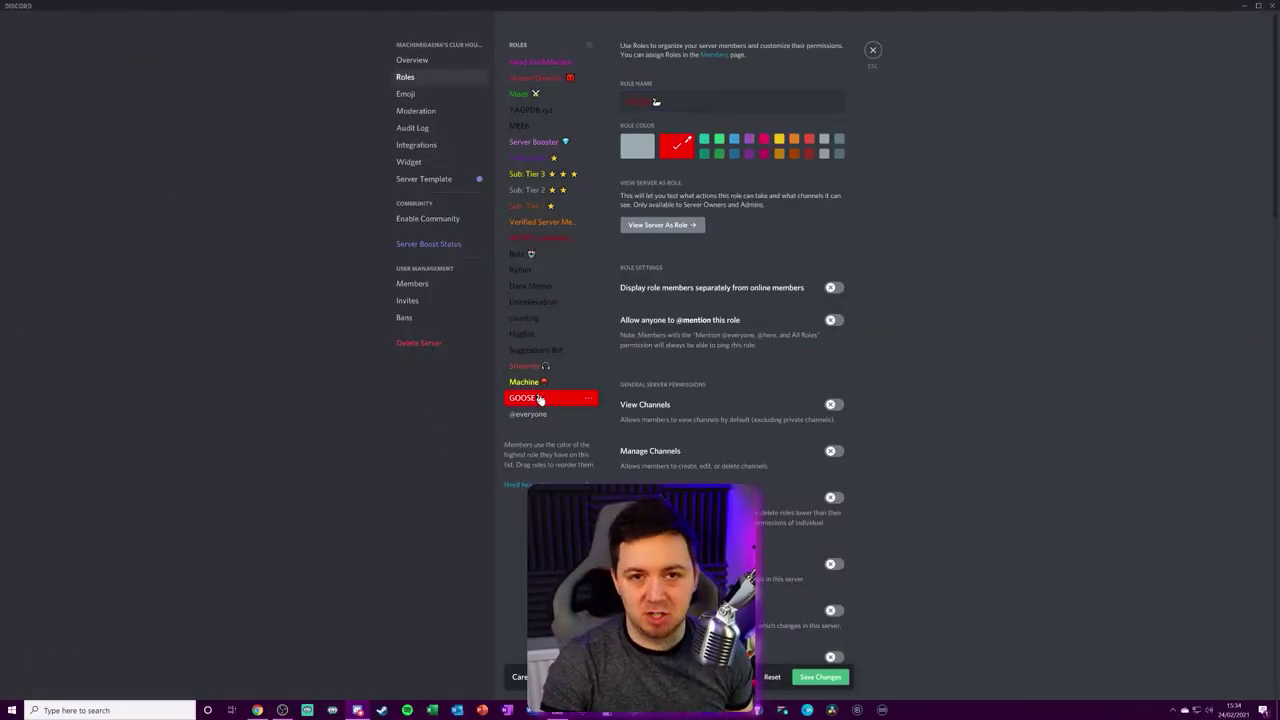
drag(540, 398, 541, 142)
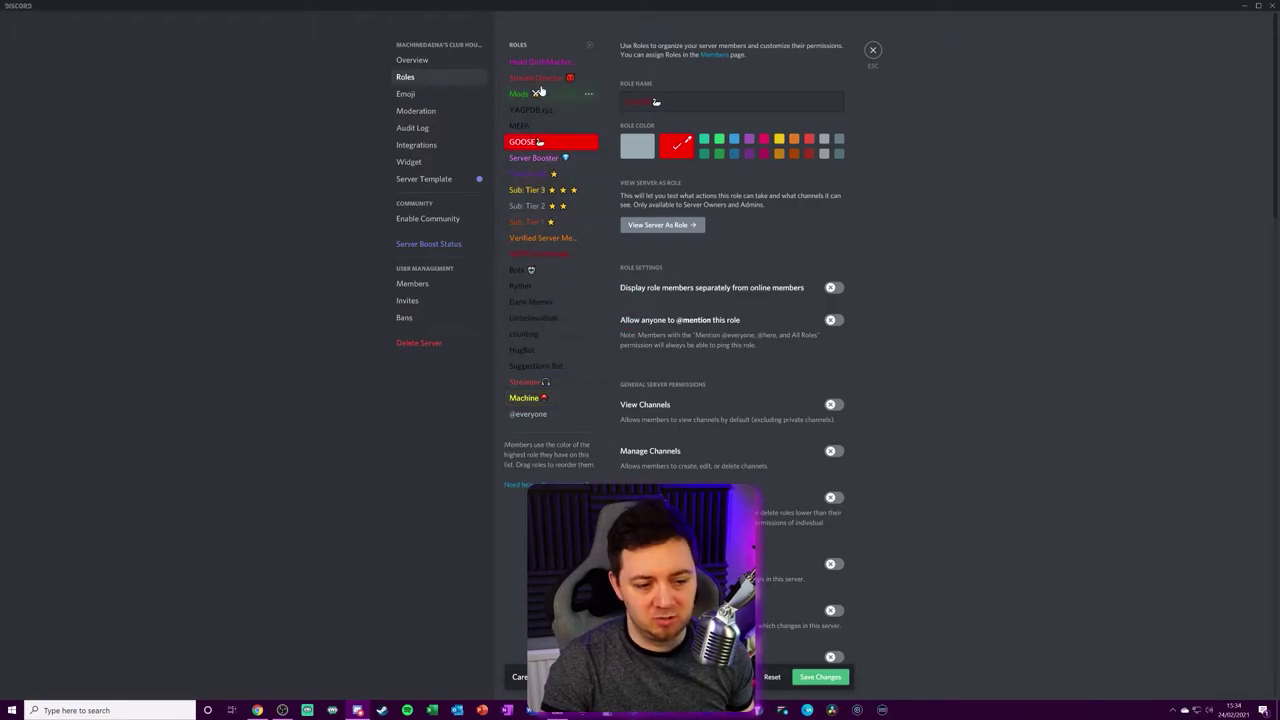
- Display the GOOSE role's members separately from online members and save the role changes
click(832, 288)
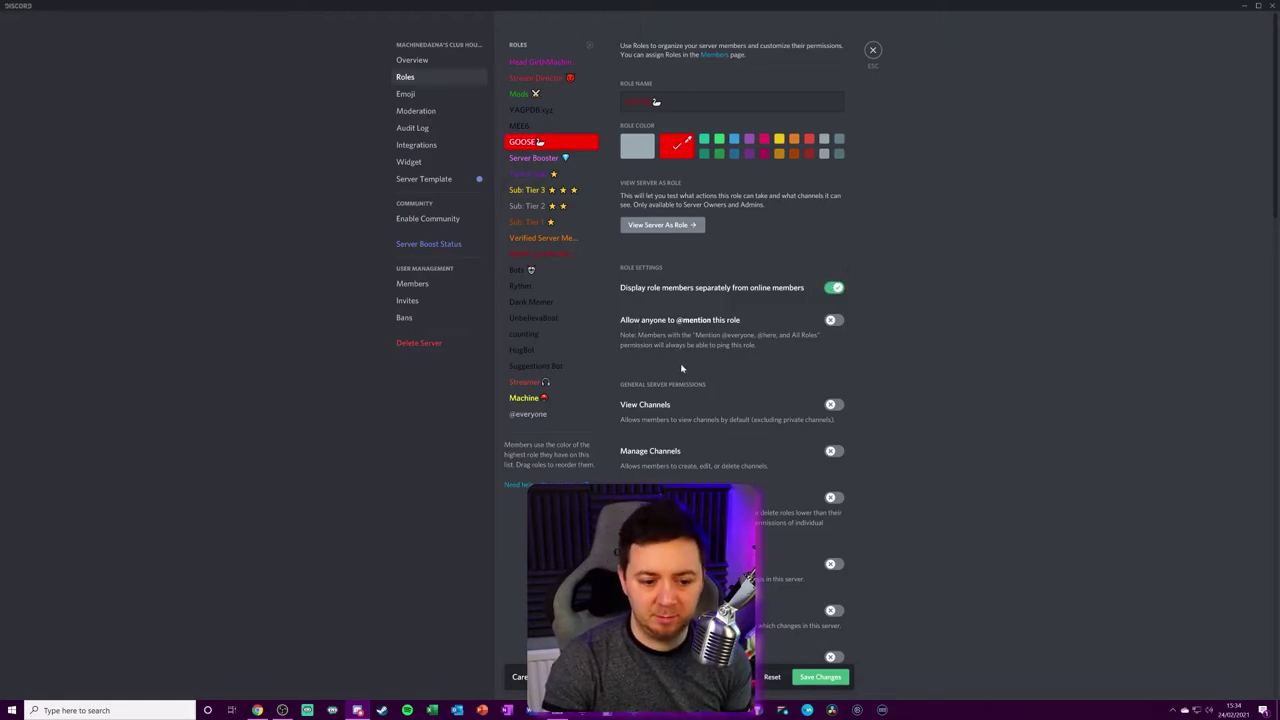
click(808, 678)
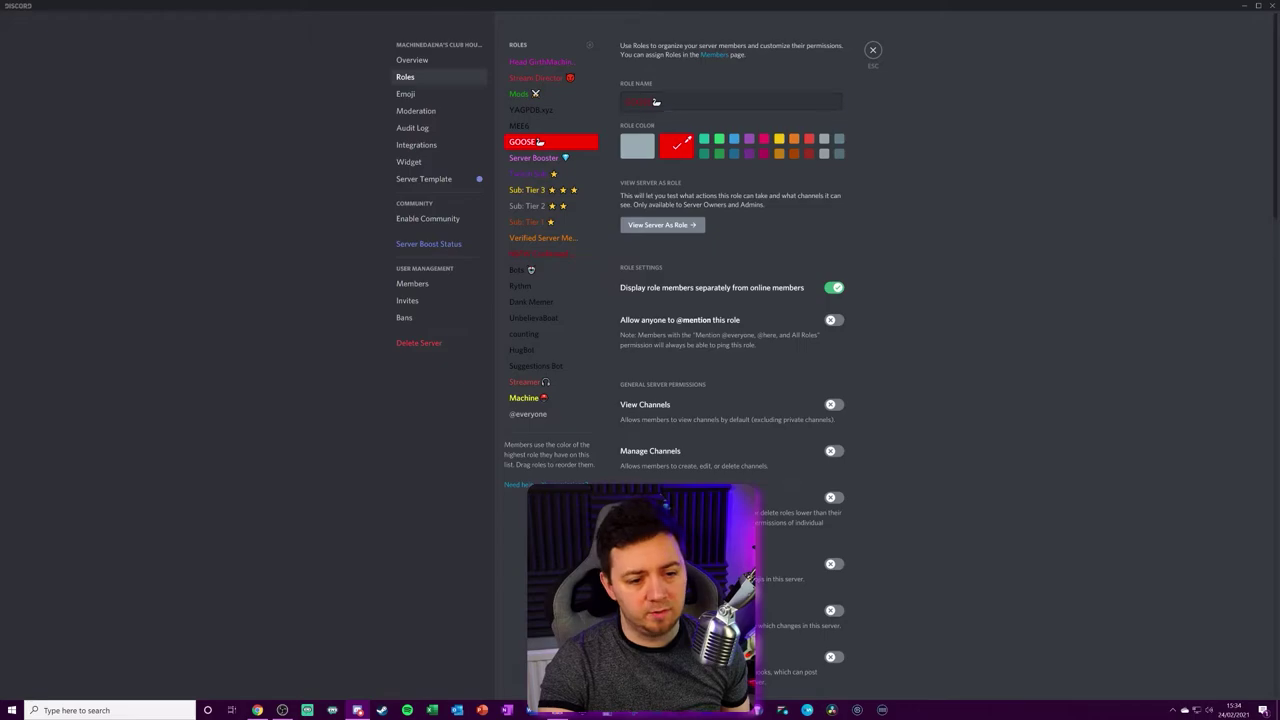
click(660, 101)
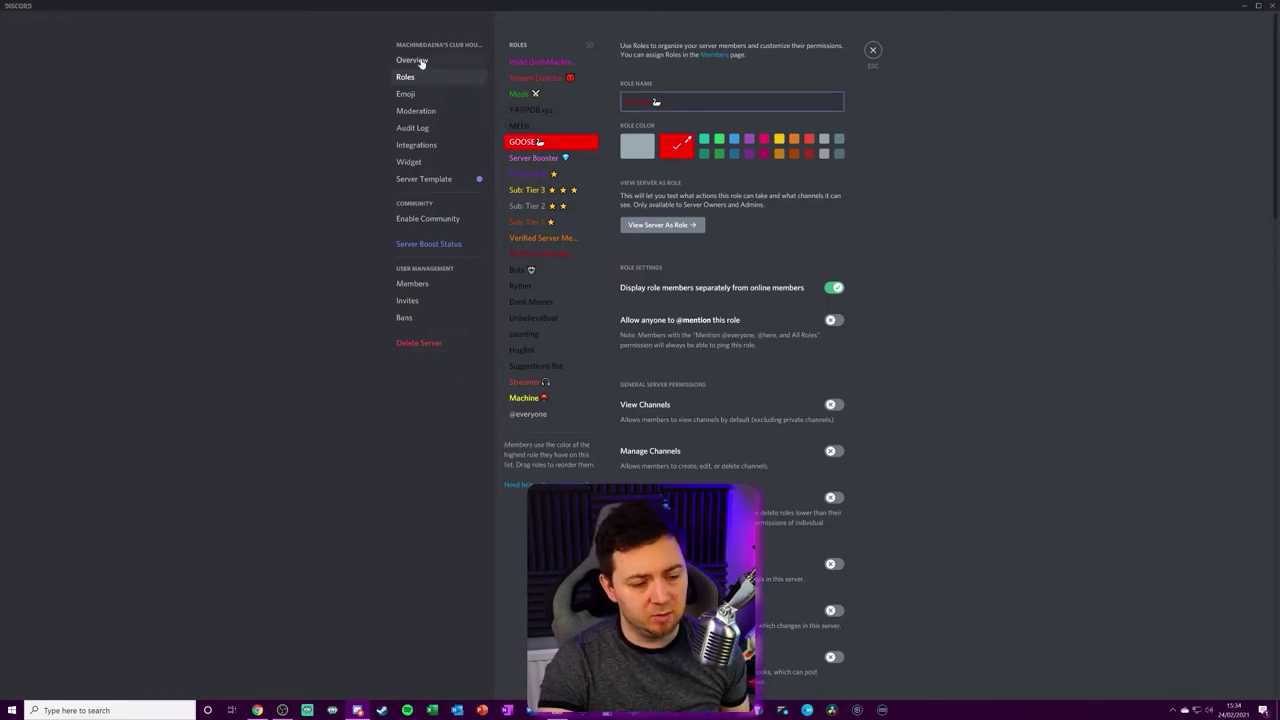
- Leave the server settings and assign the GOOSE role to the server owner's own account in the member list
click(872, 49)
right_click(1214, 88)
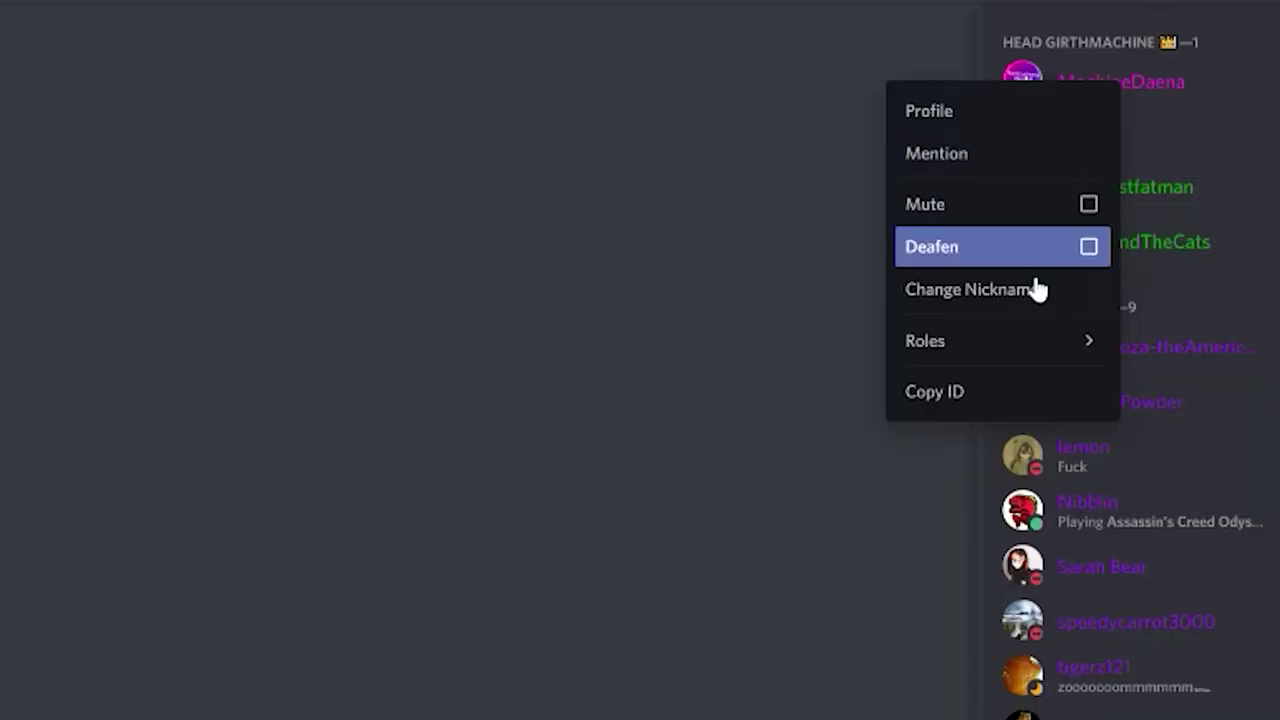
mouse_move(1174, 192)
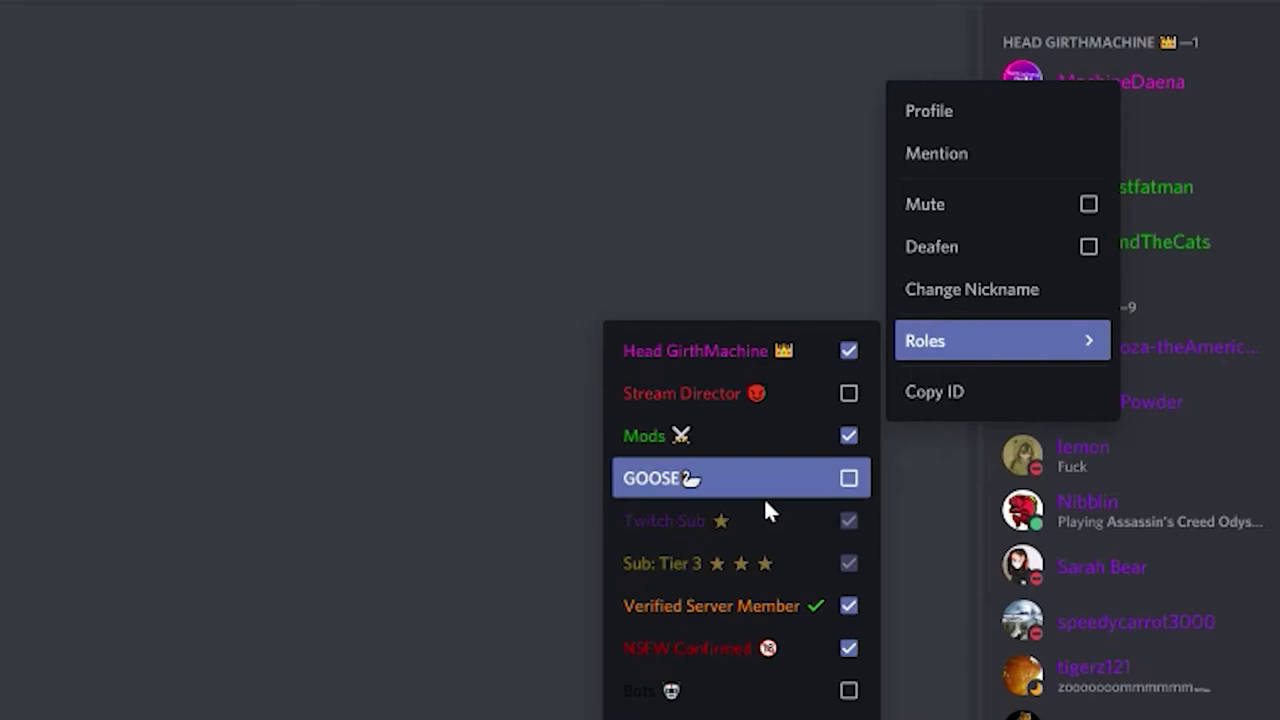
click(849, 482)
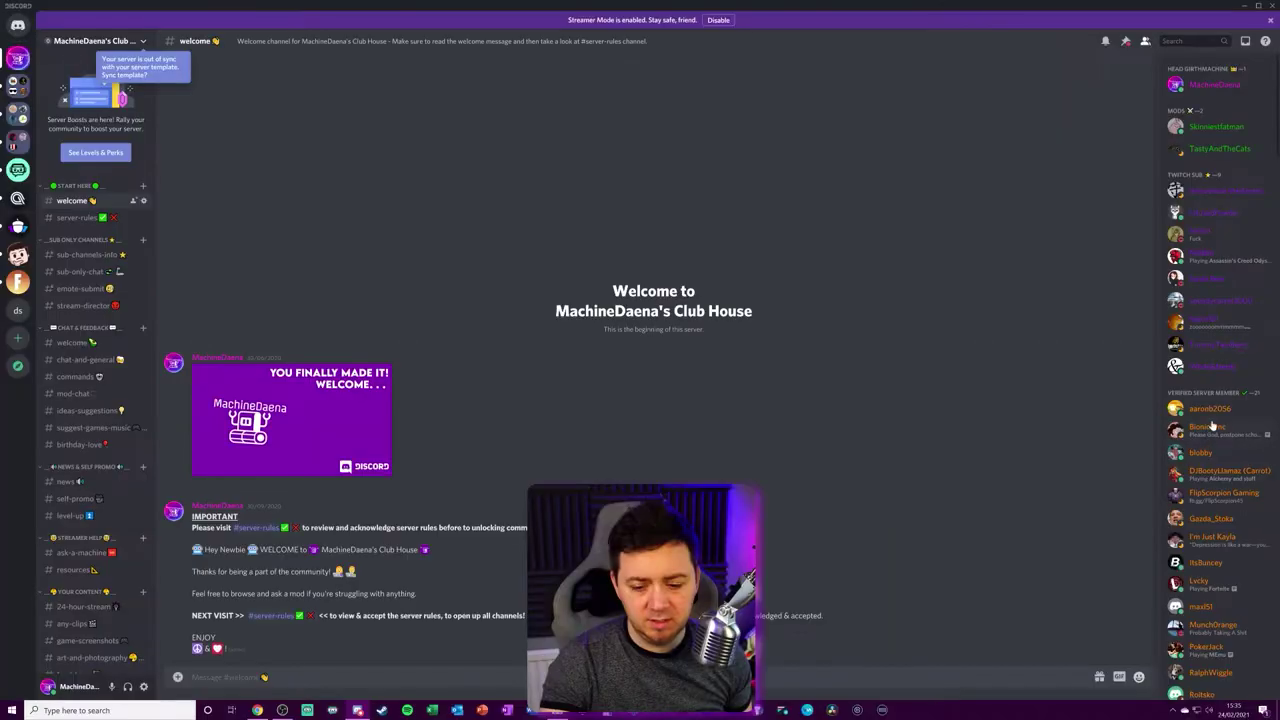
- Assign the GOOSE role to the first member listed under Verified Server Member
right_click(1210, 411)
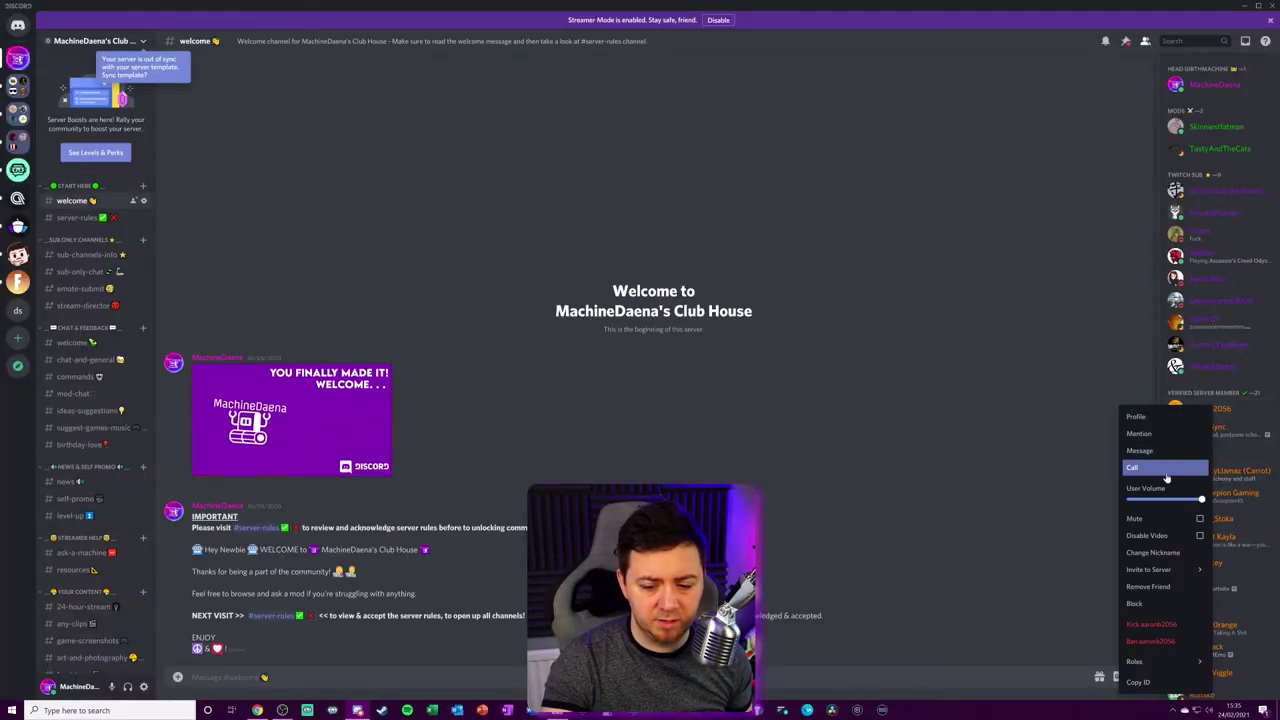
mouse_move(1151, 664)
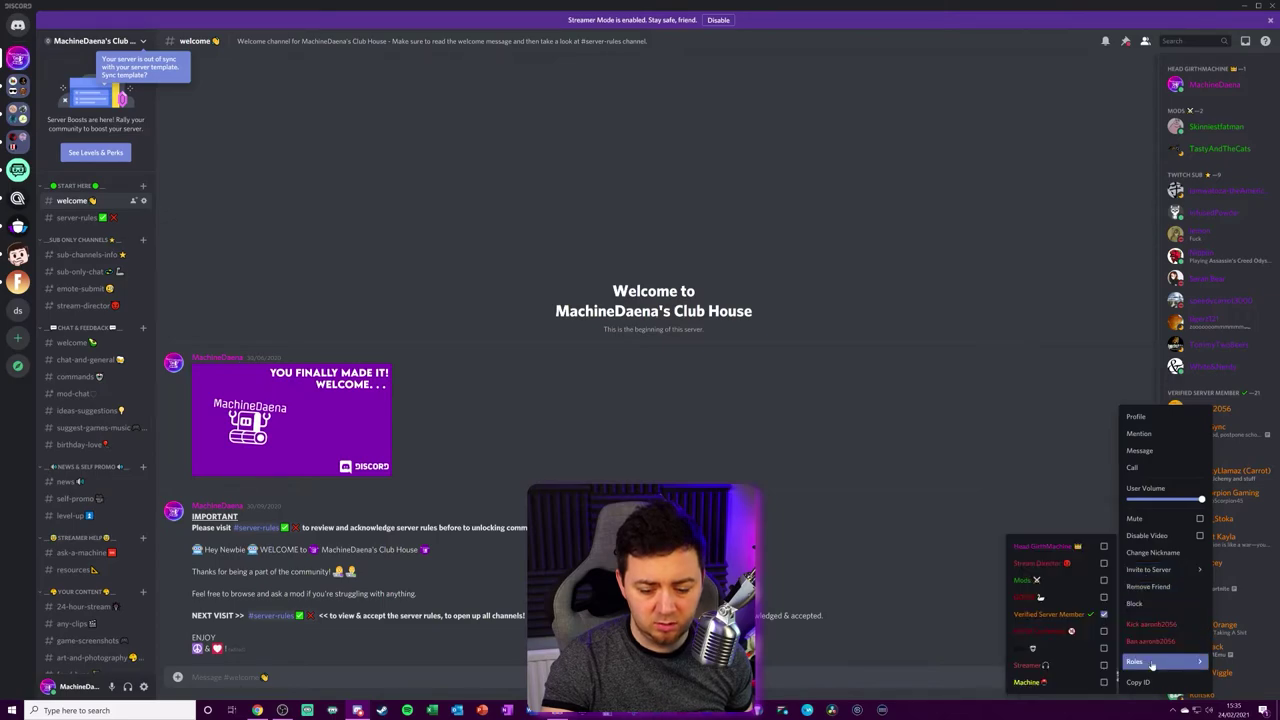
click(1060, 597)
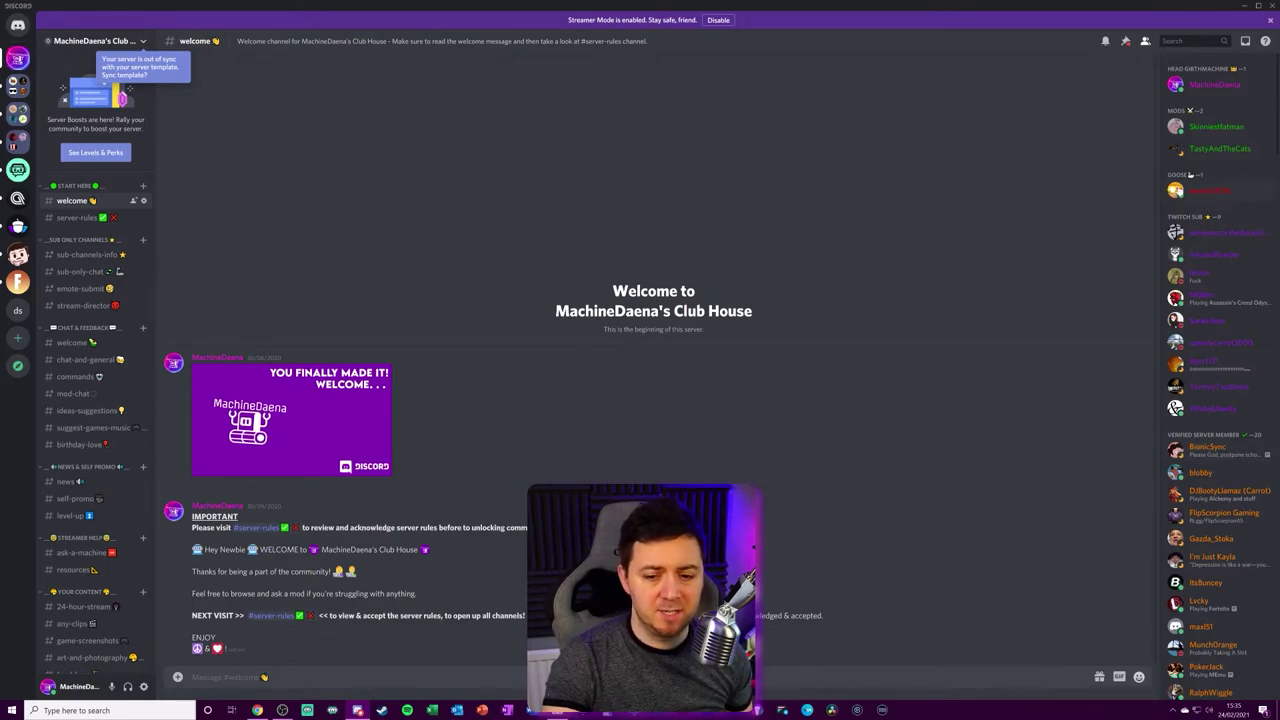
- Remove the GOOSE role from that member through their profile card and close the card
click(1193, 188)
click(1043, 276)
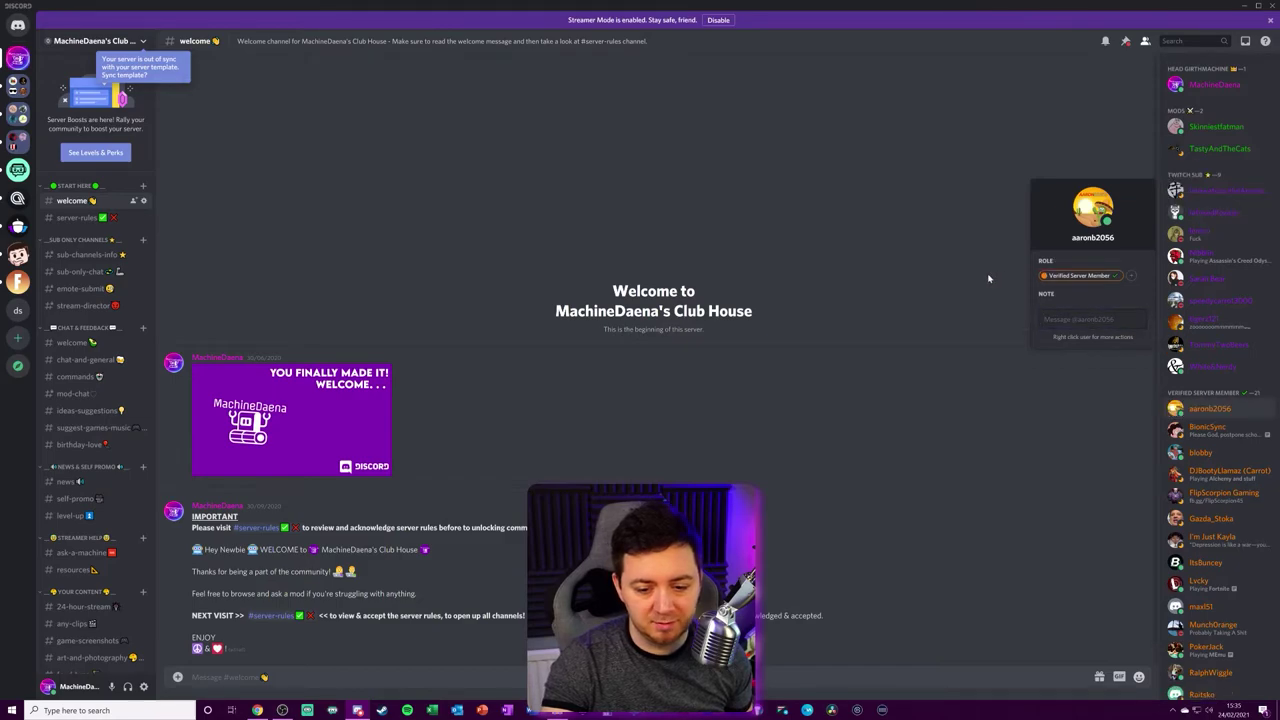
click(1000, 259)
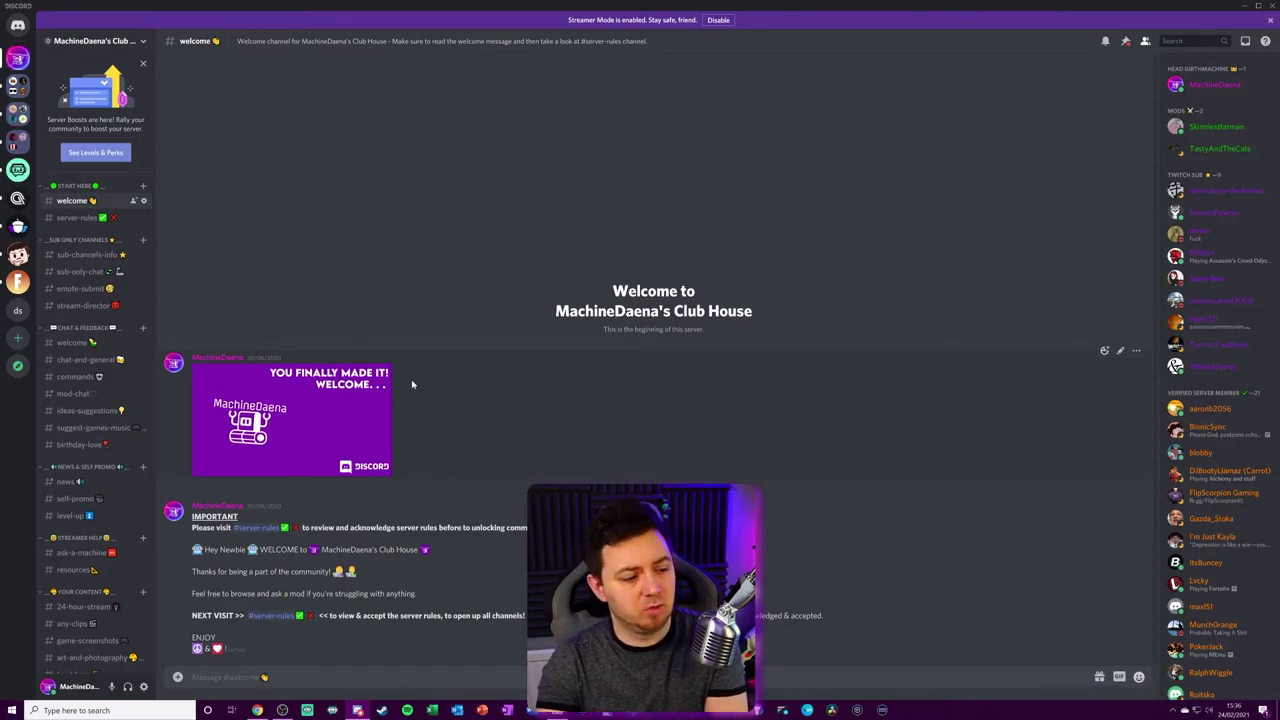
right_click(72, 396)
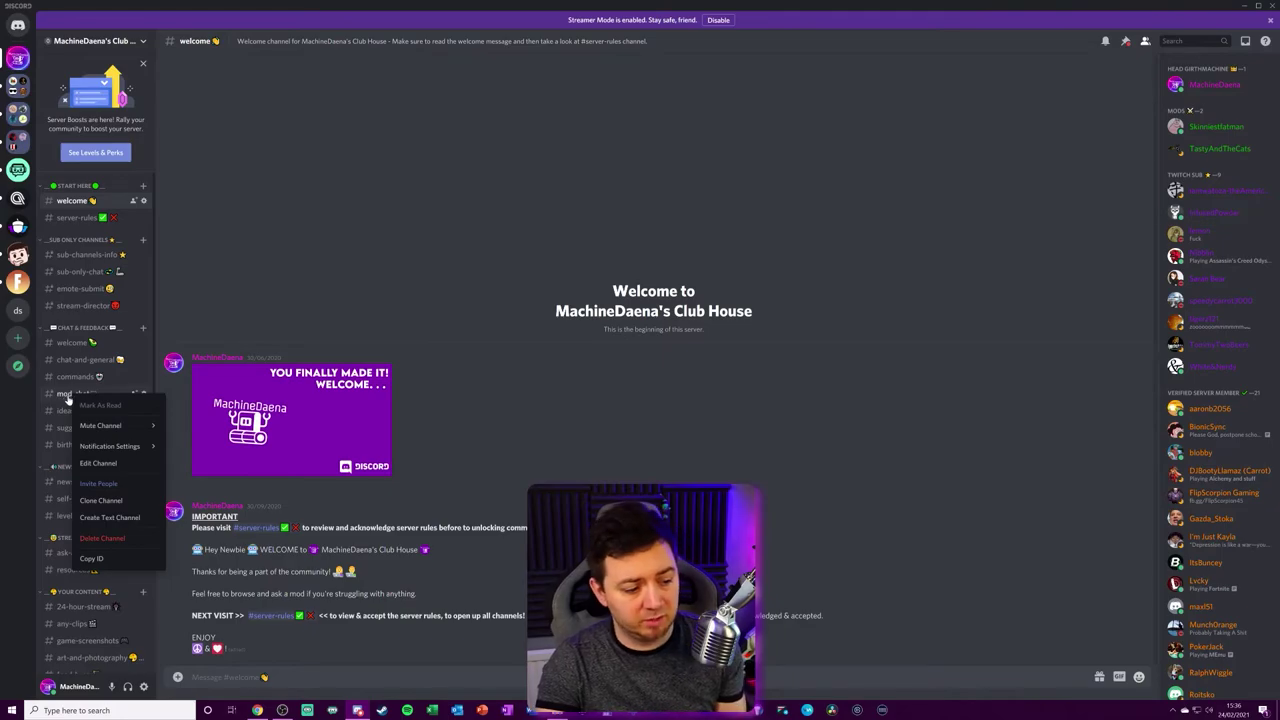
click(98, 463)
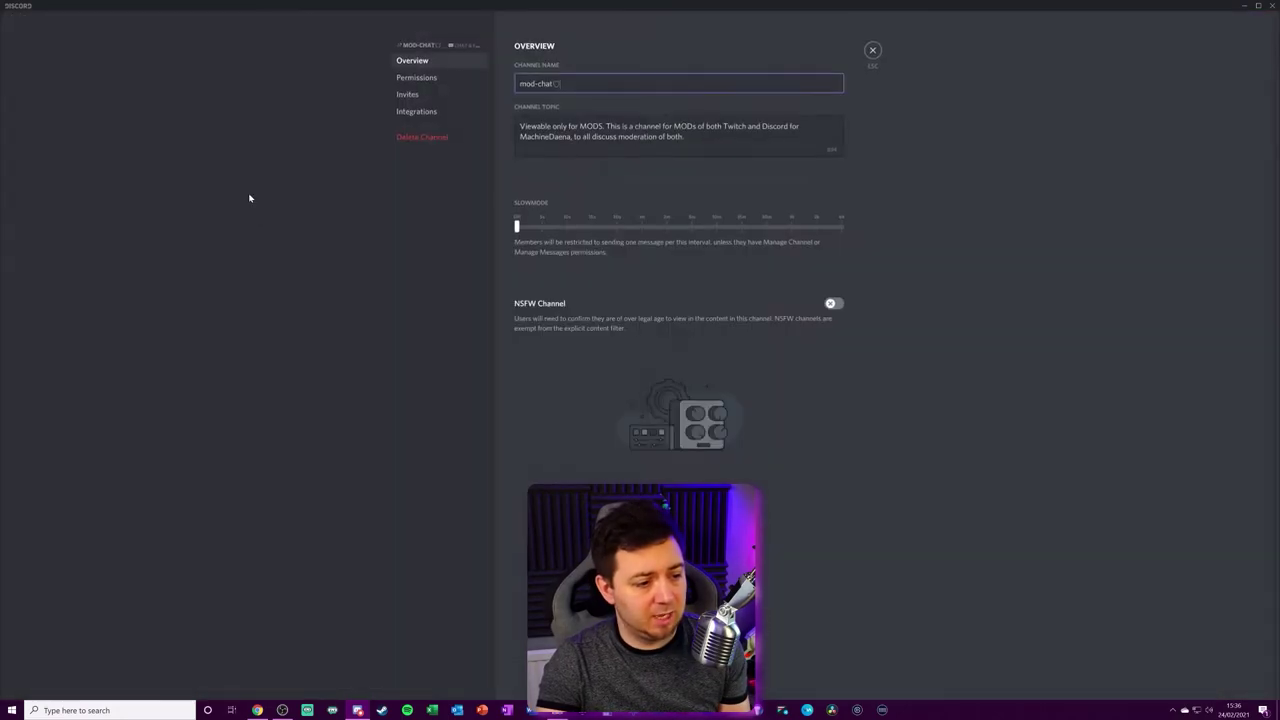
click(420, 79)
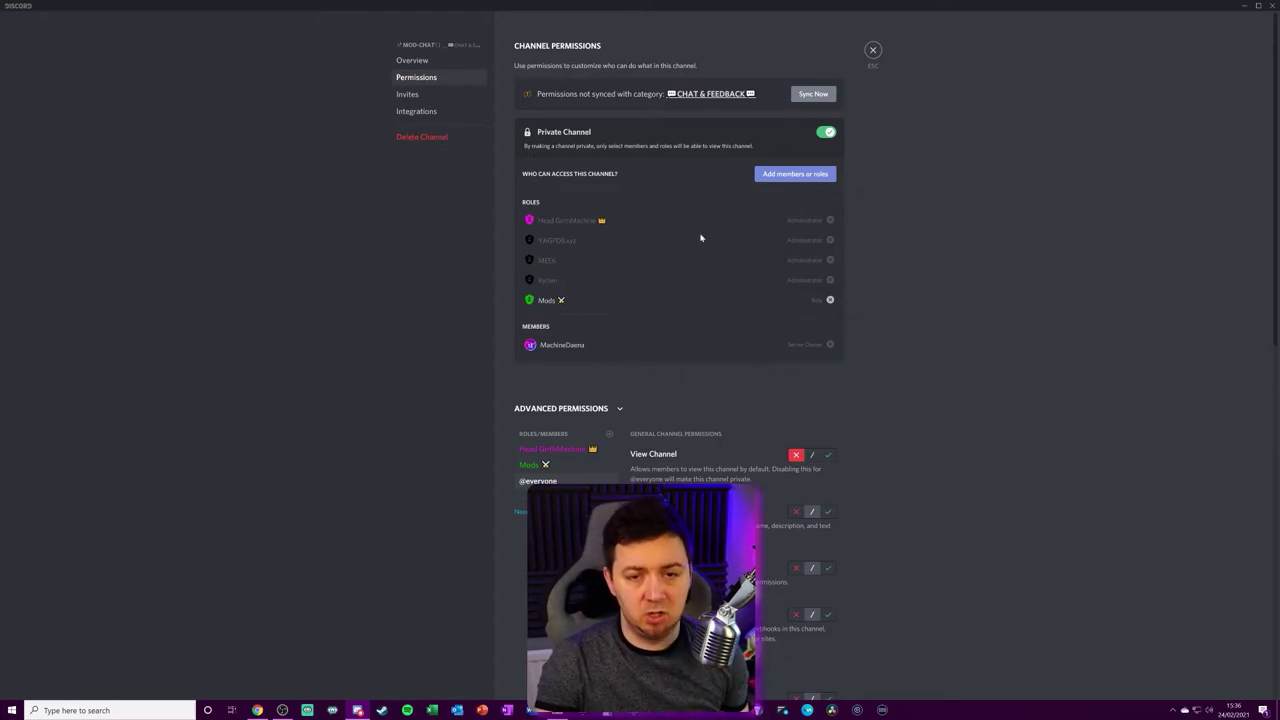
scroll(837, 362, down, 3)
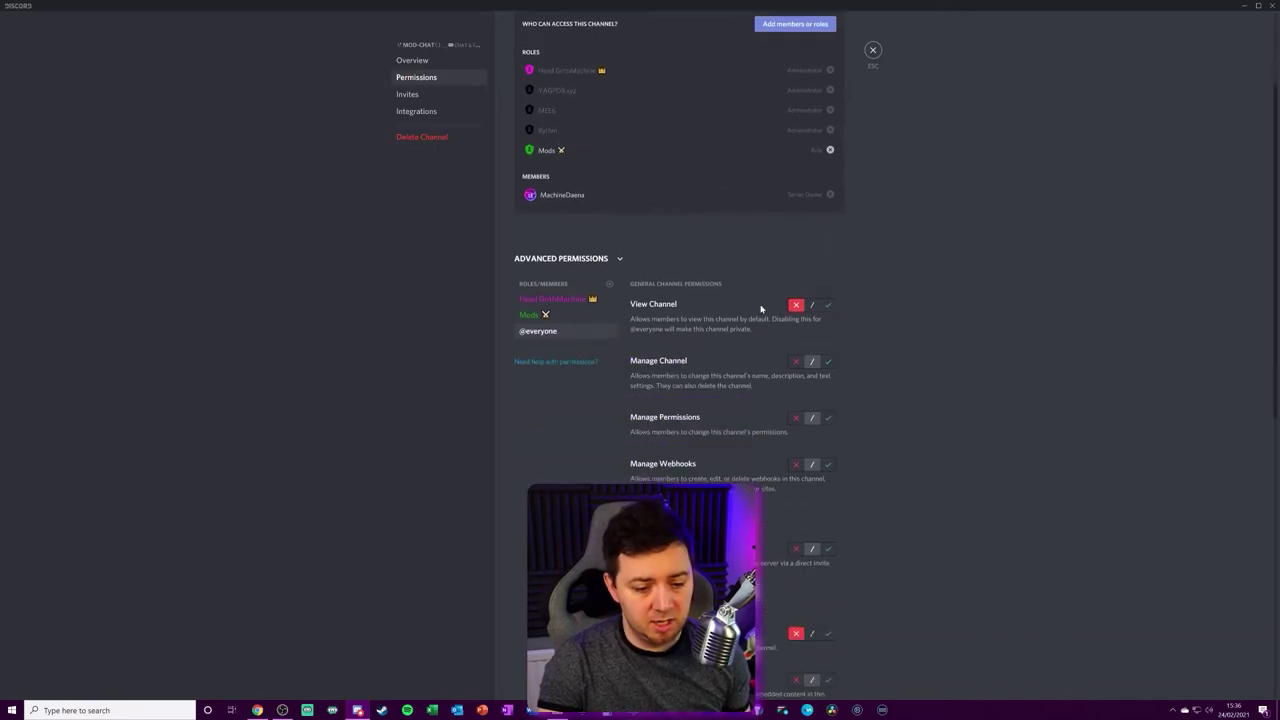